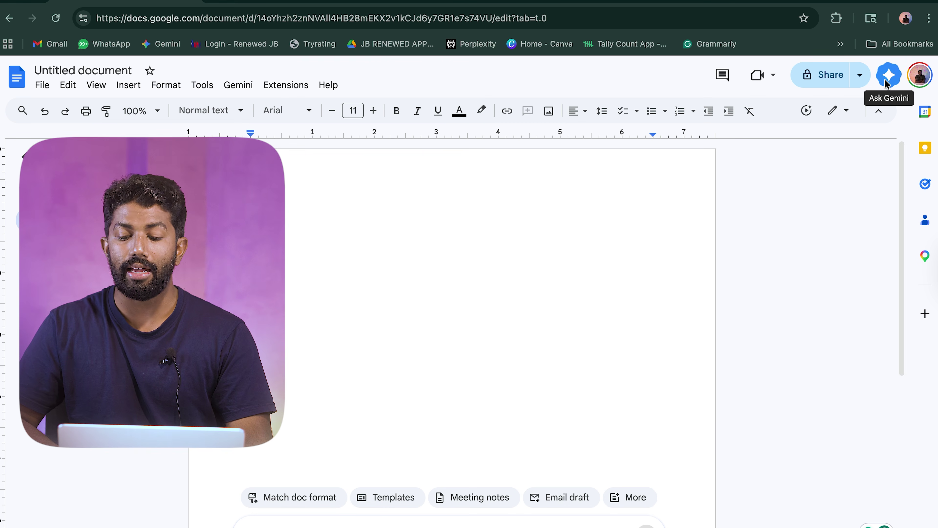
Look at the Gemini side panel and at the tools offered by the document's prompt box.
left_click(886, 82)
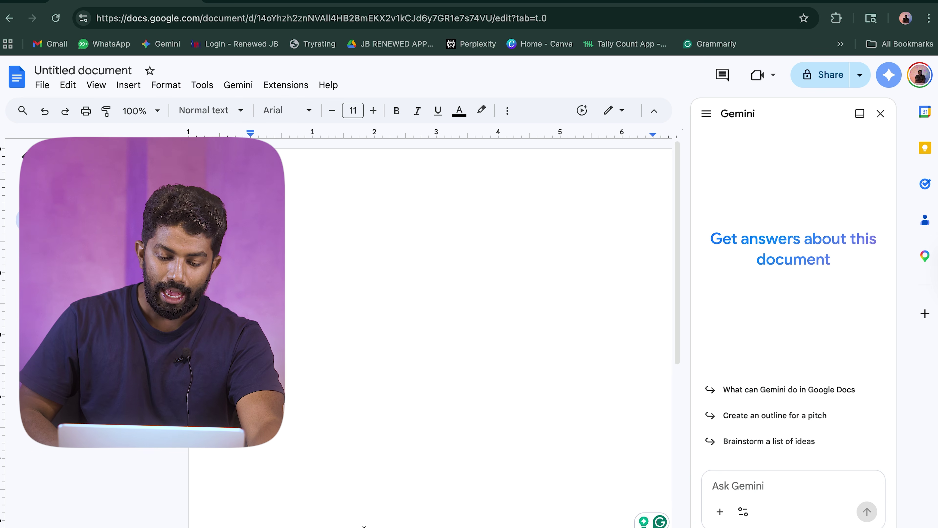
left_click(881, 113)
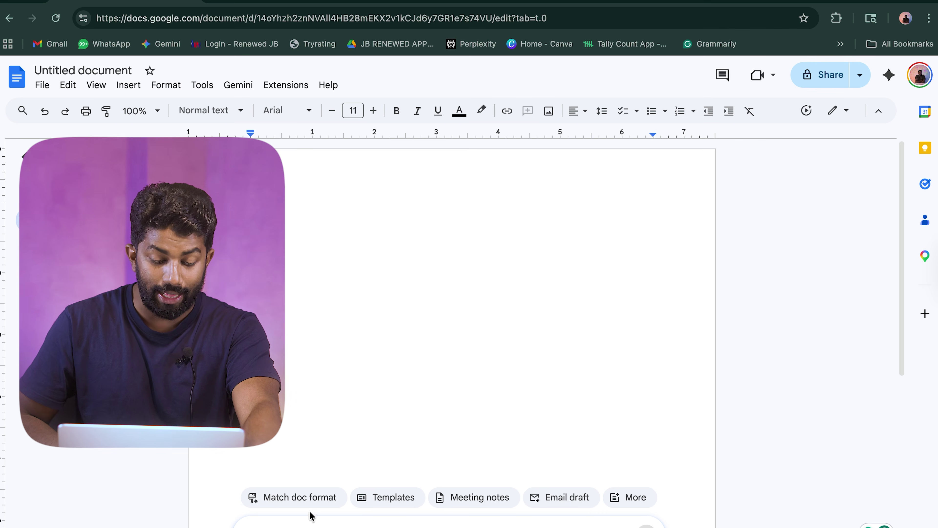
left_click(275, 526)
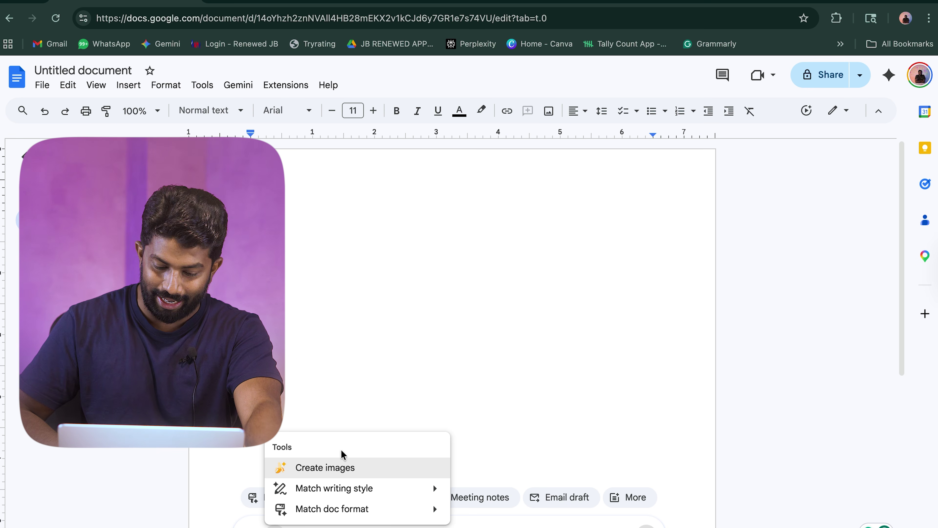
left_click(275, 526)
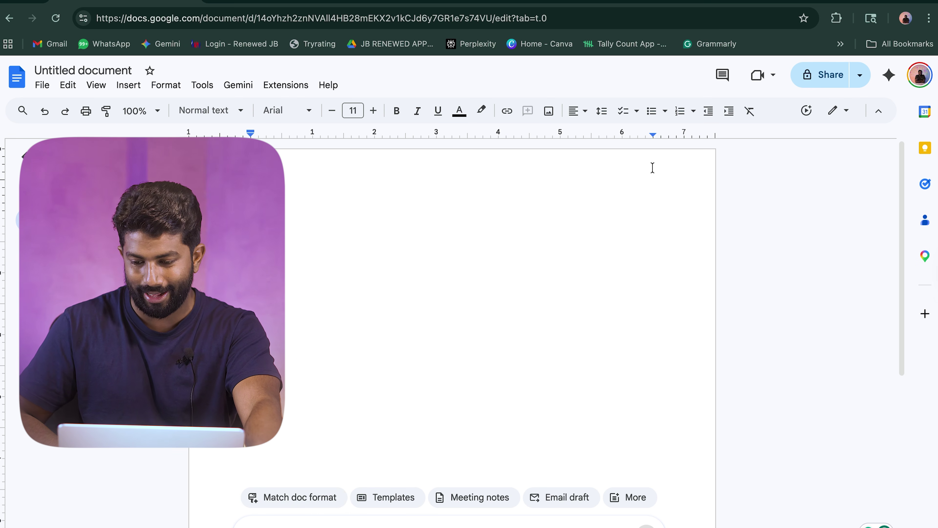
Check Gemini's side panel tools, ask "What can Gemini do in Google Docs?" and read through the answer.
left_click(889, 75)
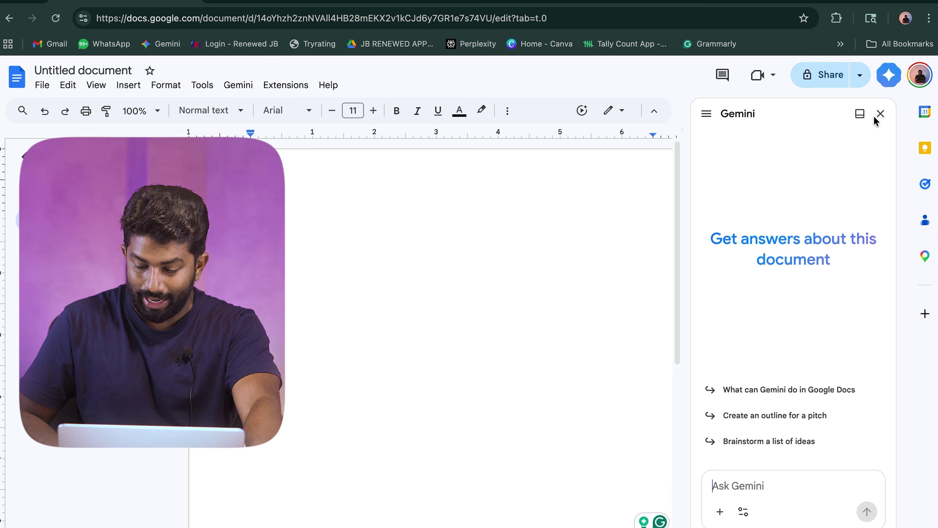
left_click(745, 512)
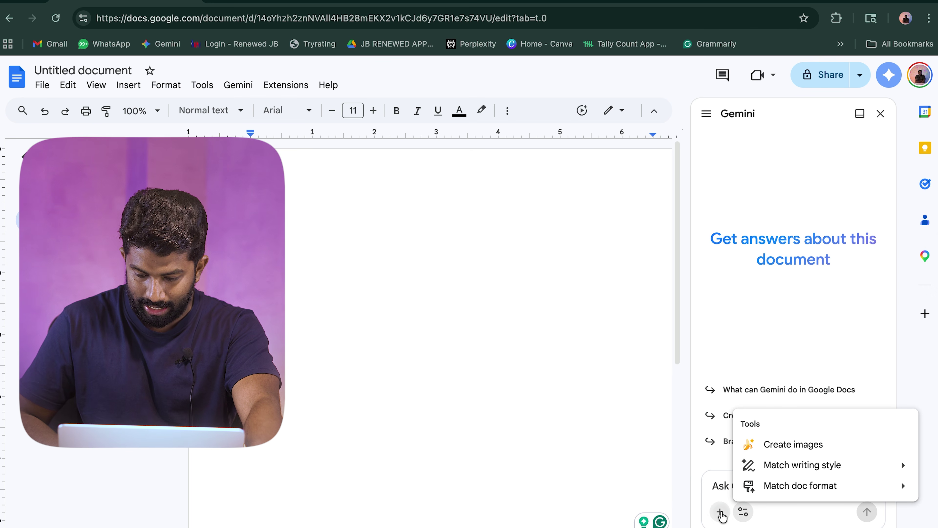
left_click(721, 513)
left_click(787, 344)
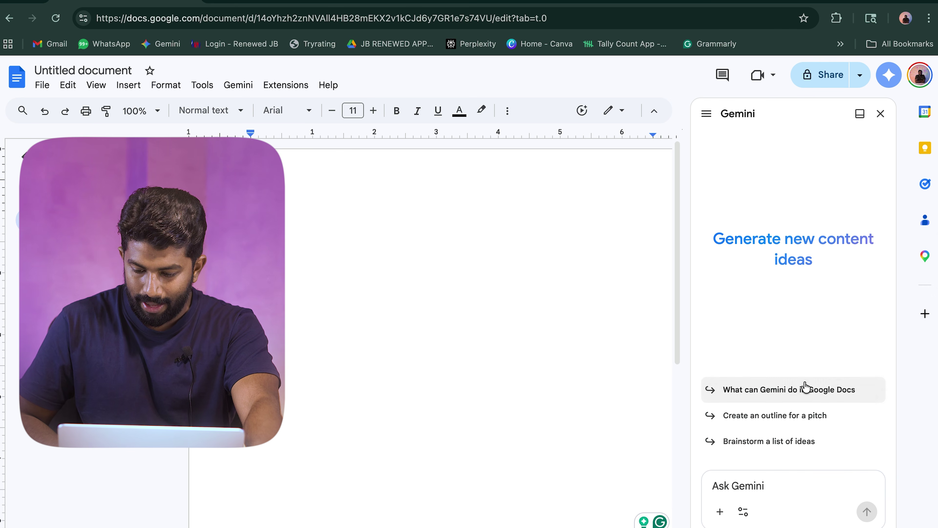
left_click(803, 392)
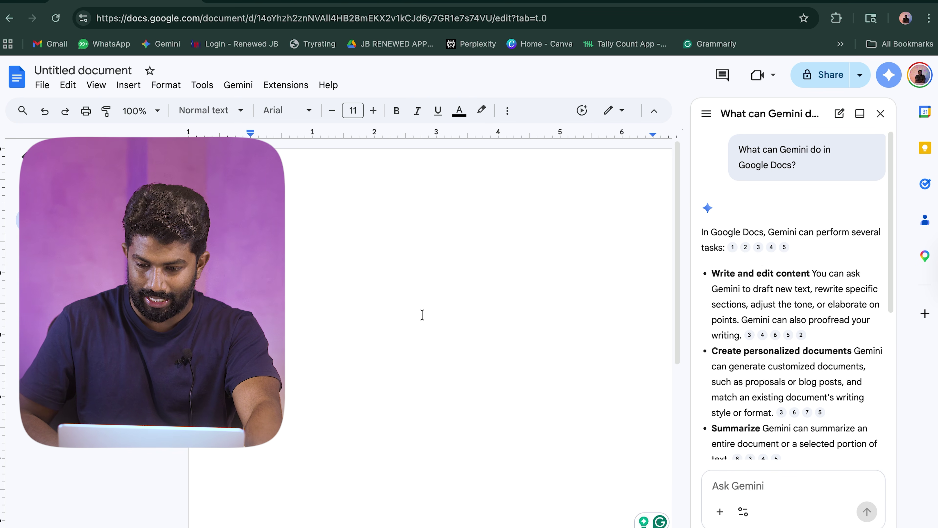
scroll(783, 307, "down", 6)
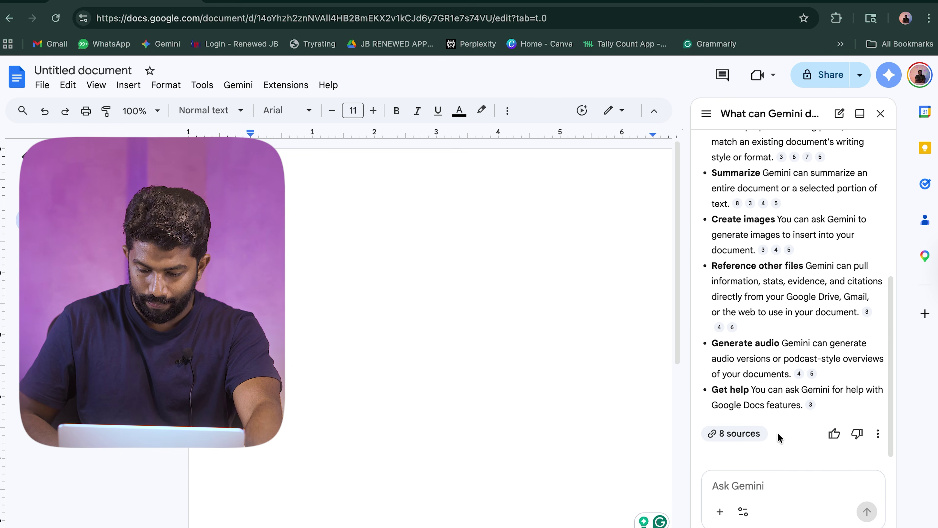
Examine Gemini's options for matching writing style and document format, and close the Gemini panel.
left_click(743, 512)
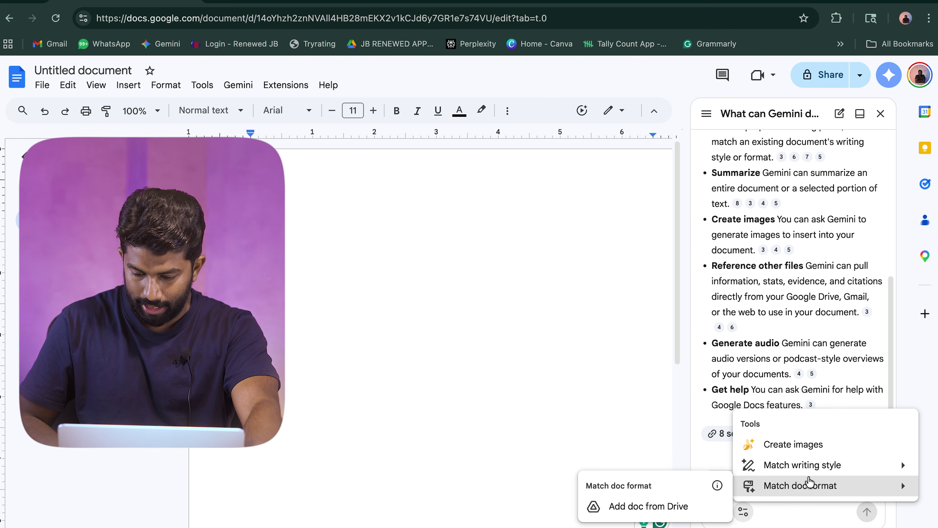
mouse_move(817, 474)
left_click(449, 356)
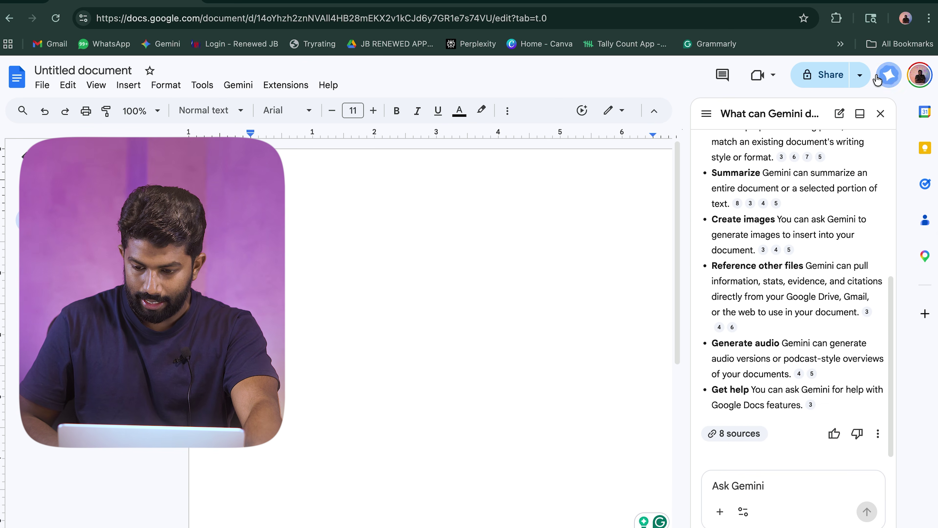
left_click(881, 114)
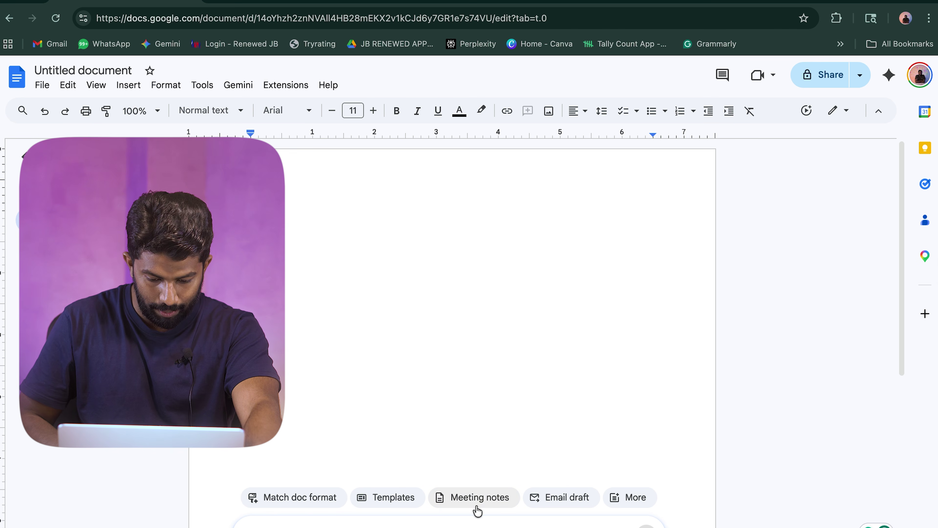
Browse the document template gallery to its end and close it without choosing a template.
left_click(406, 508)
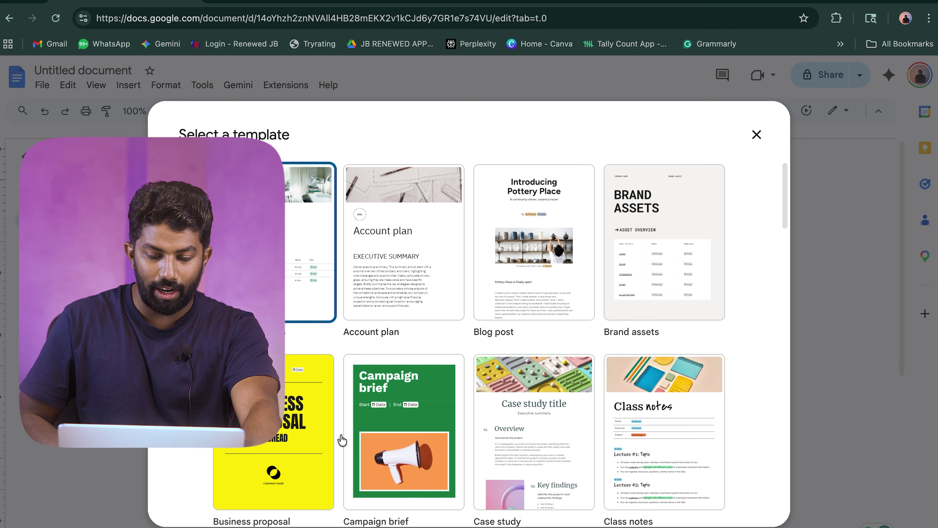
scroll(498, 369, "down", 10)
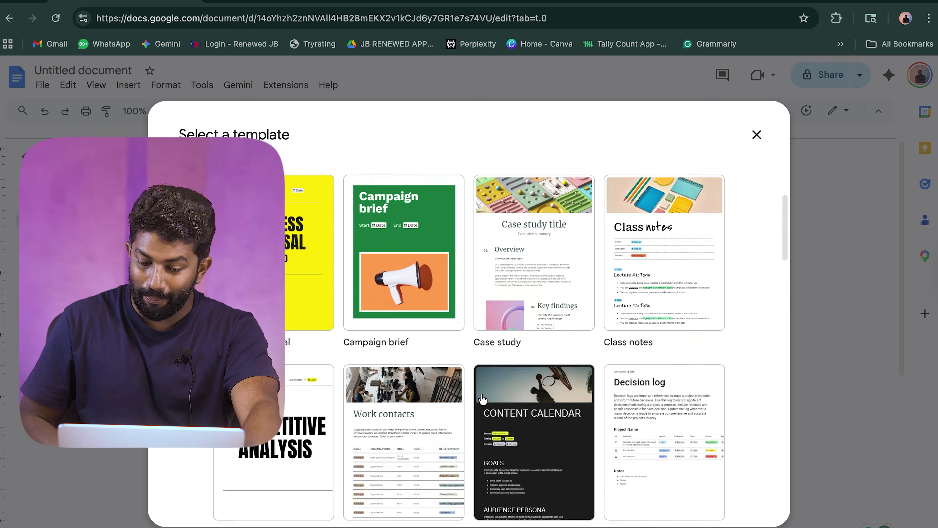
scroll(554, 295, "down", 5)
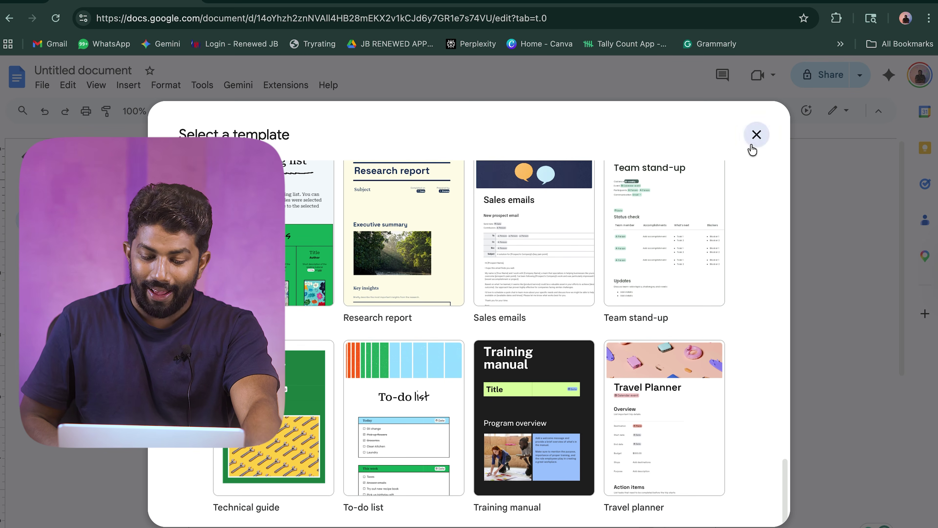
left_click(756, 135)
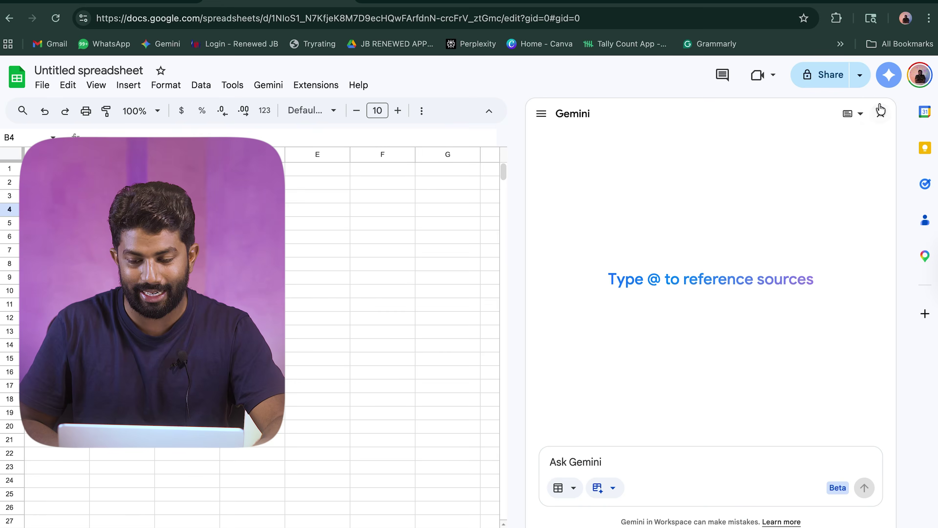
In the Google Sheets spreadsheet, reopen Gemini and examine its data source choices and its Build and image tools.
left_click(878, 115)
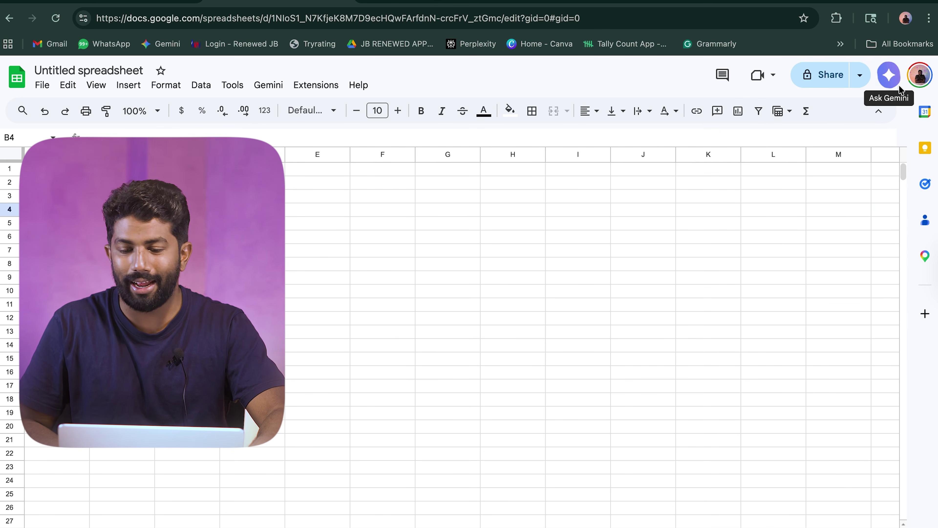
left_click(886, 83)
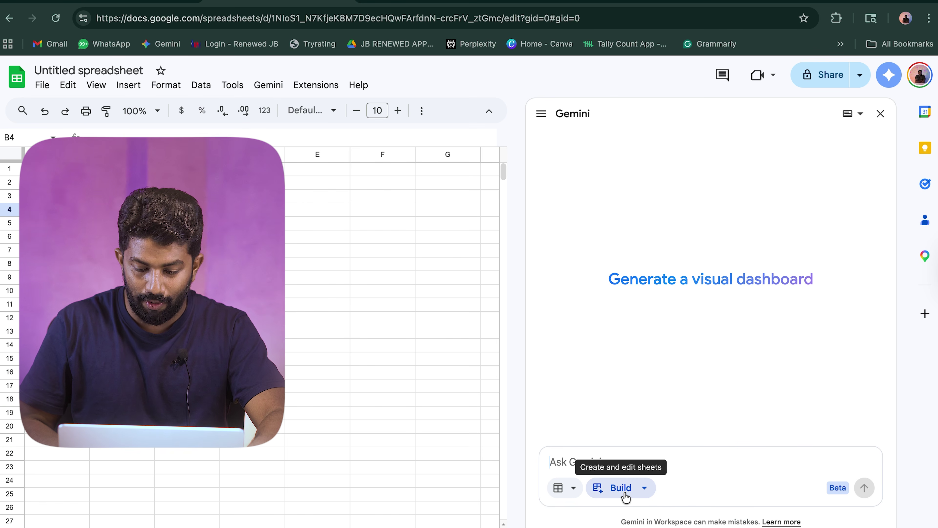
left_click(608, 459)
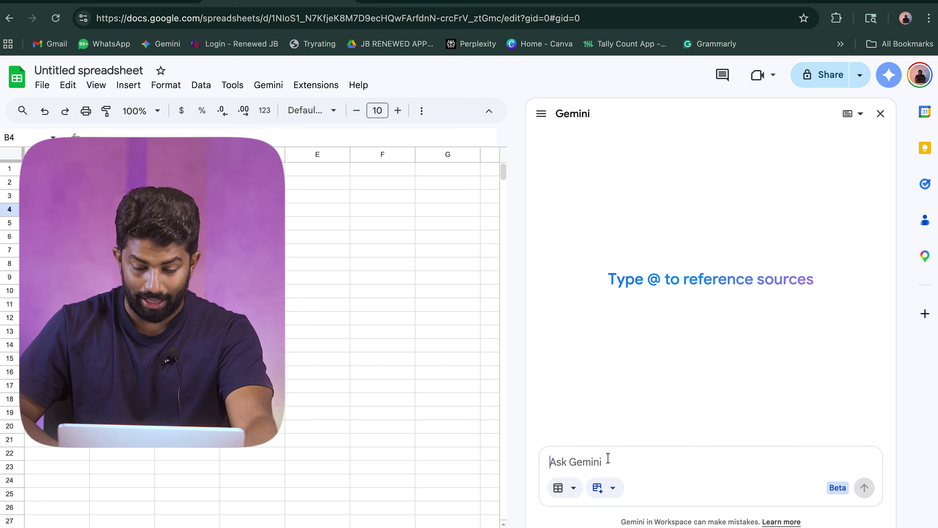
left_click(566, 492)
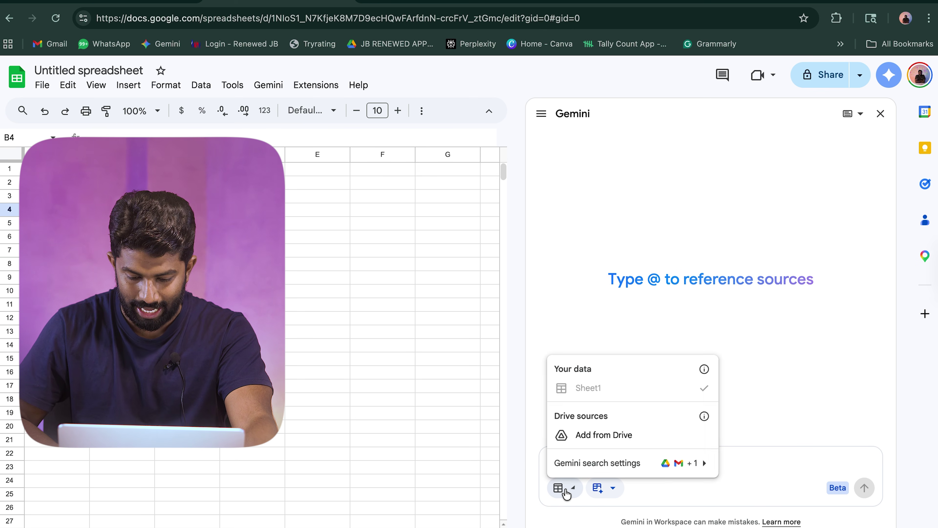
left_click(603, 488)
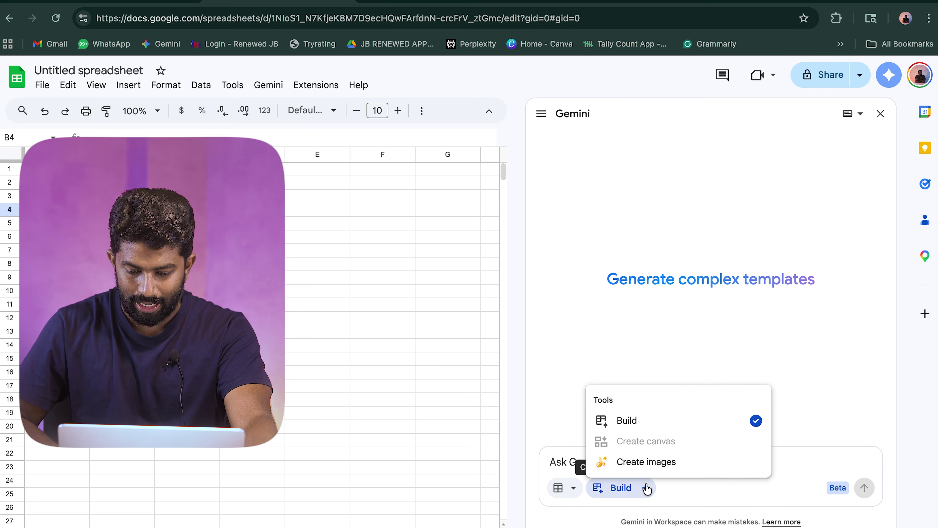
left_click(636, 320)
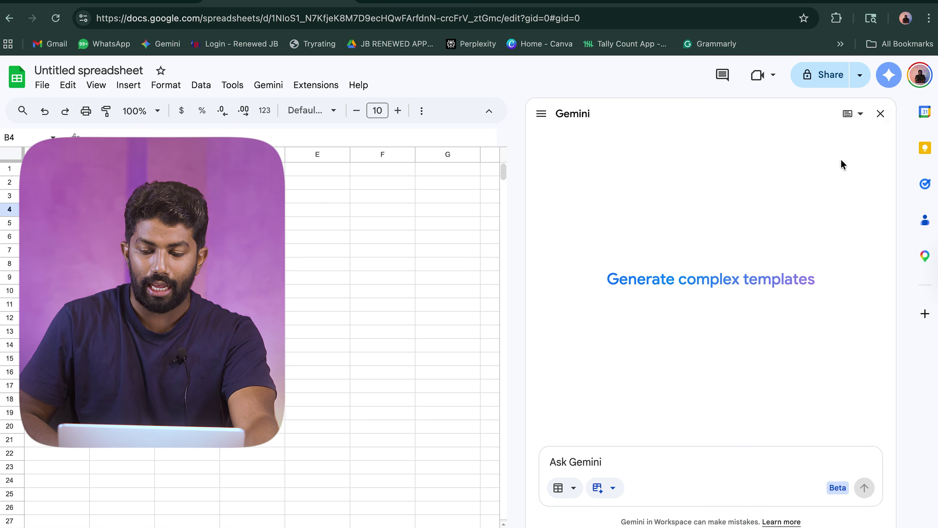
Select cells A6:D7 as context for the Gemini prompt, and view the cell actions available for E7.
left_click_drag(57, 237, 247, 251)
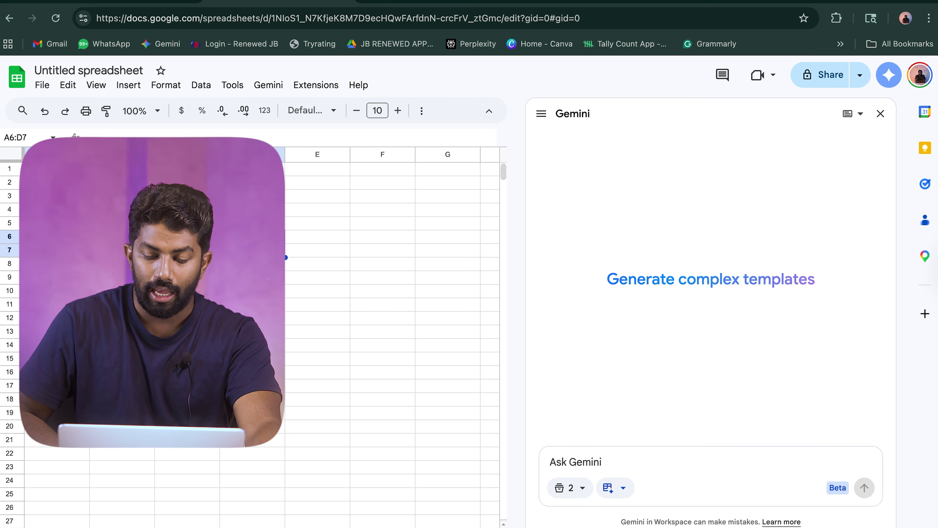
left_click(656, 467)
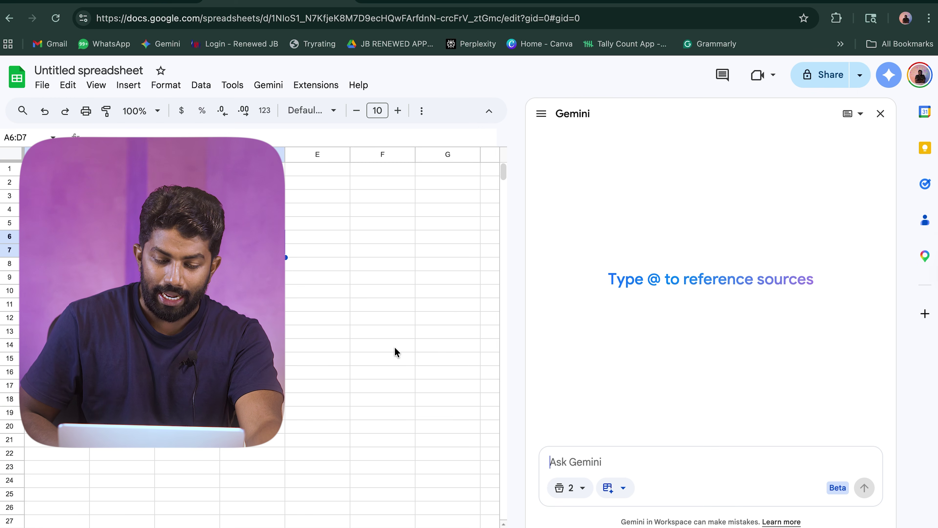
left_click(312, 255)
right_click(312, 256)
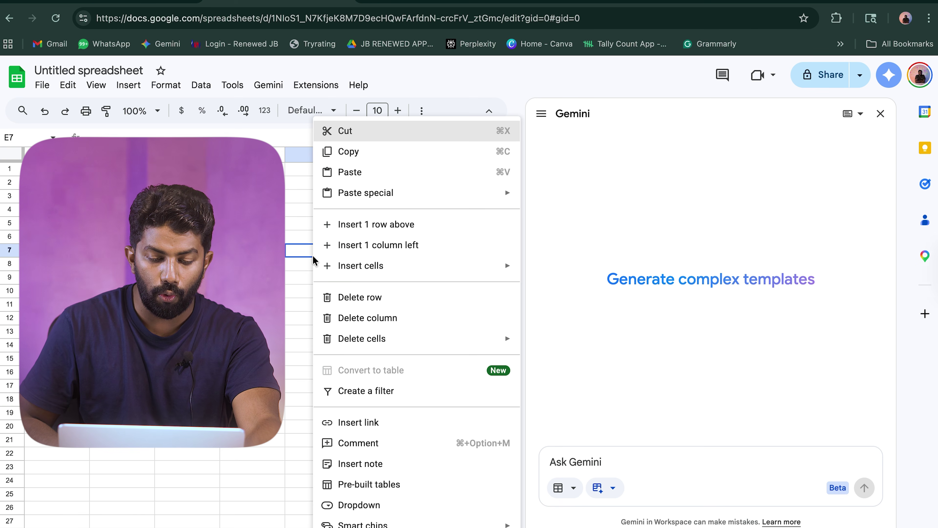
left_click(188, 291)
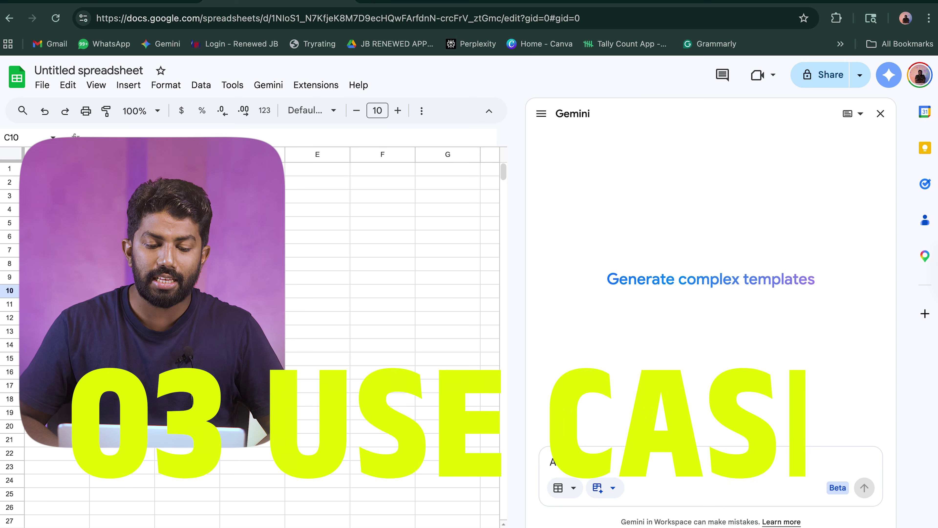
Switch to Google Slides by searching "Google slides" in a new browser tab, and dismiss the new presentation's start dialog.
key("ctrl+t")
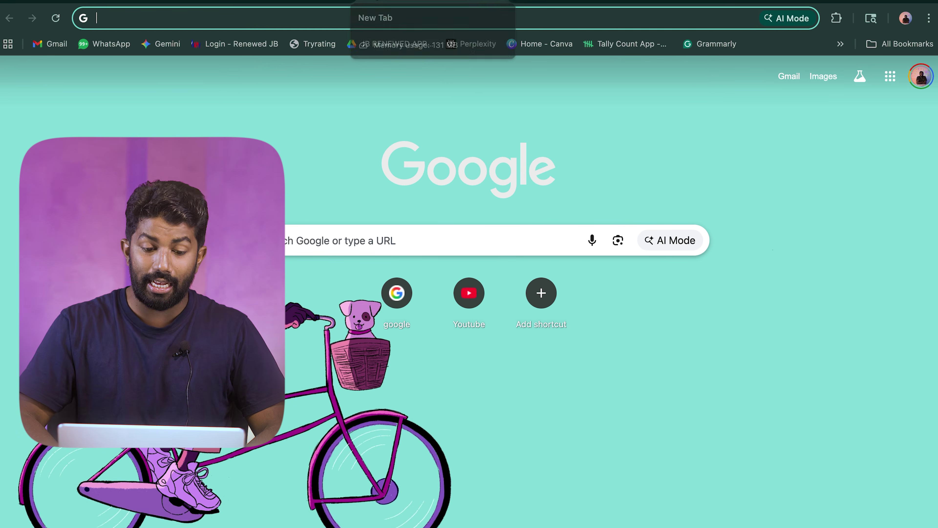
type("Google slides")
key("Return")
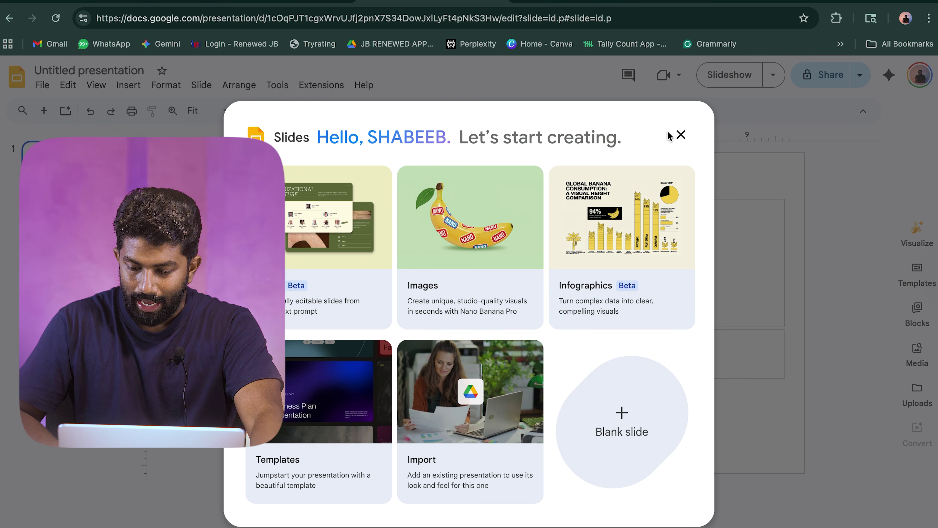
left_click(681, 135)
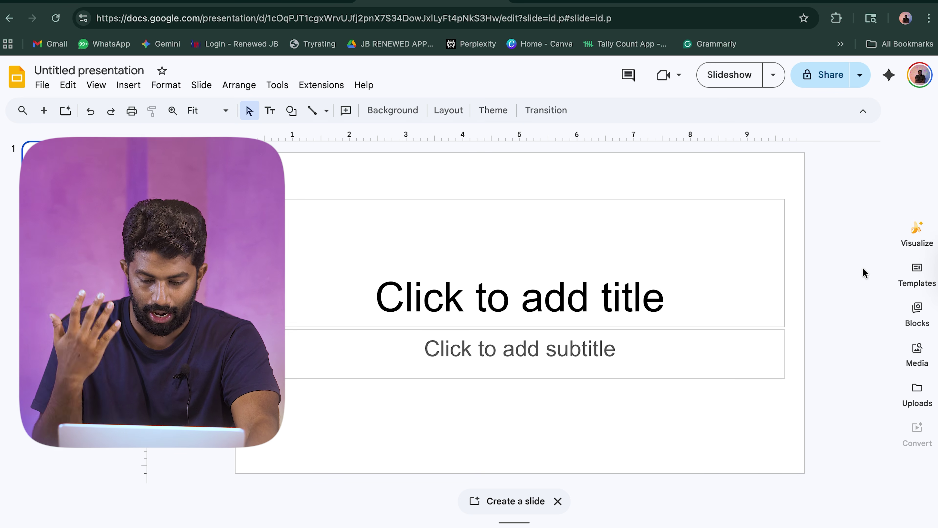
Start a "Create a slide about" prompt in Gemini, dismiss the style-matching tip, and look at the presentation templates.
left_click(495, 502)
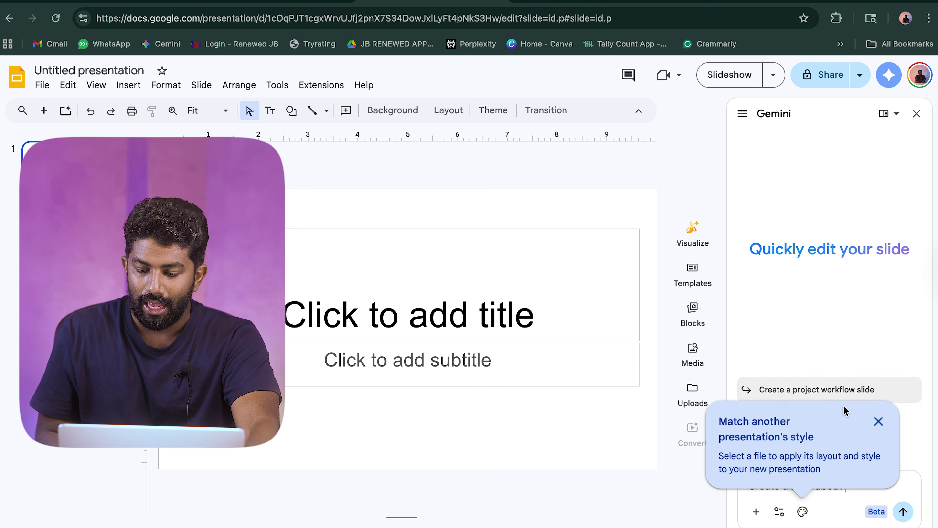
left_click(879, 421)
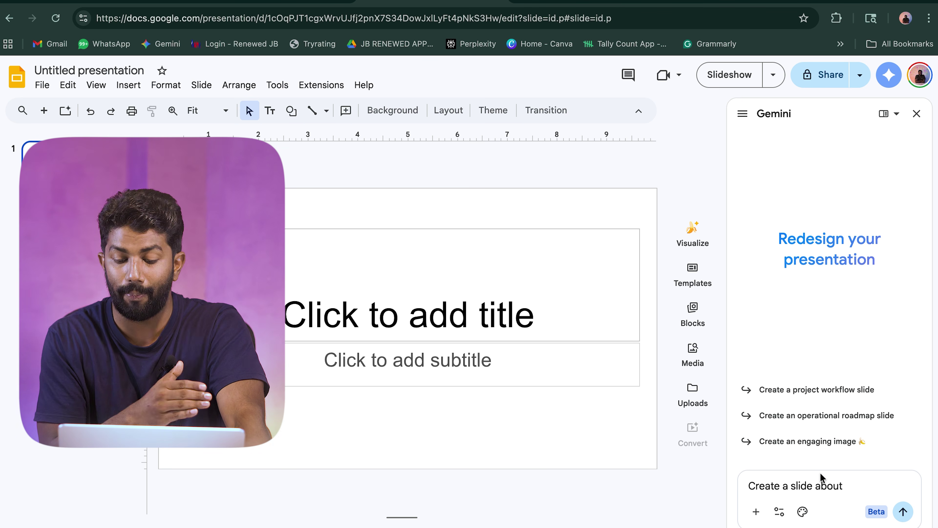
left_click(693, 264)
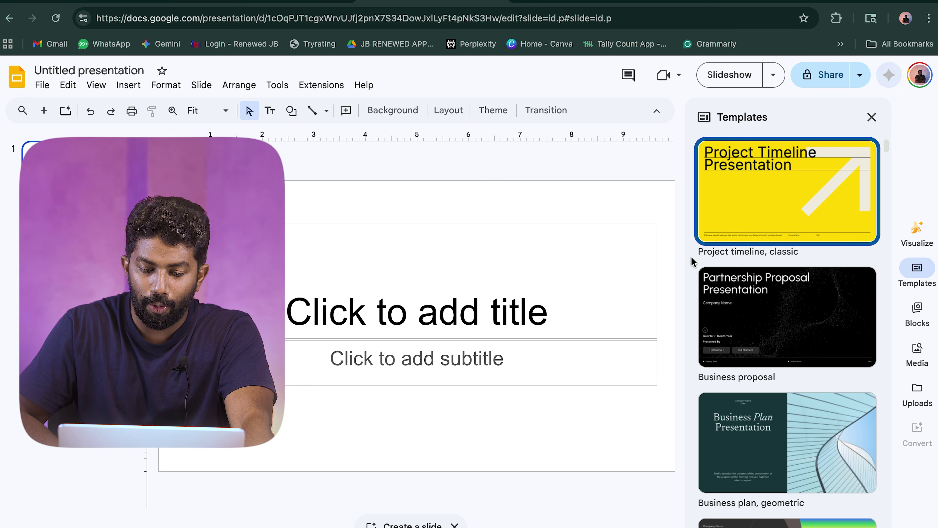
left_click(874, 118)
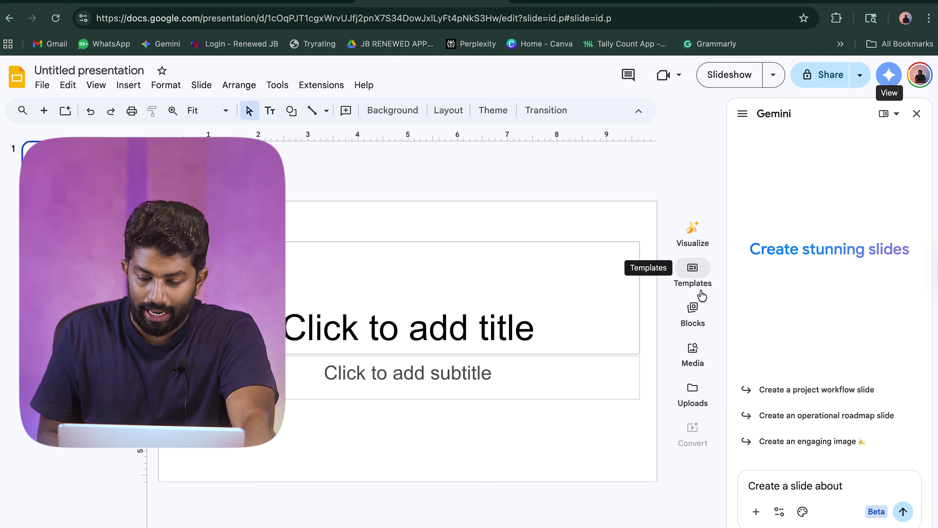
Set the Gemini slide prompt's tool to image creation.
left_click(695, 356)
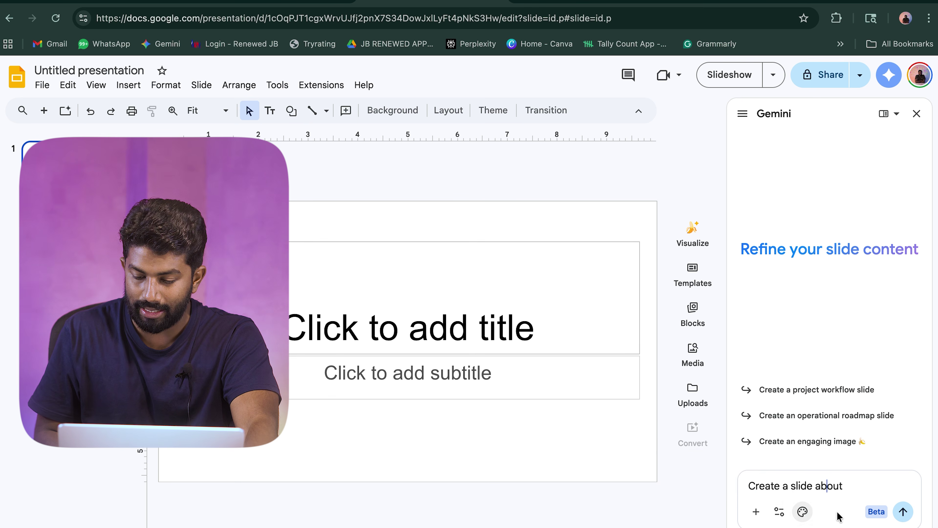
left_click(780, 515)
left_click(711, 487)
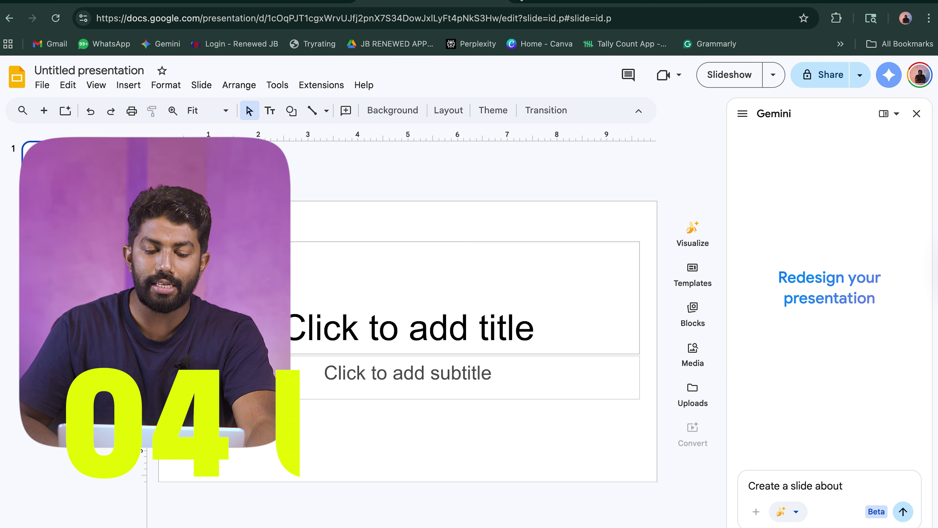
Switch to Gmail in a new browser tab, and open its Gemini panel ready for a prompt.
left_click(519, 0)
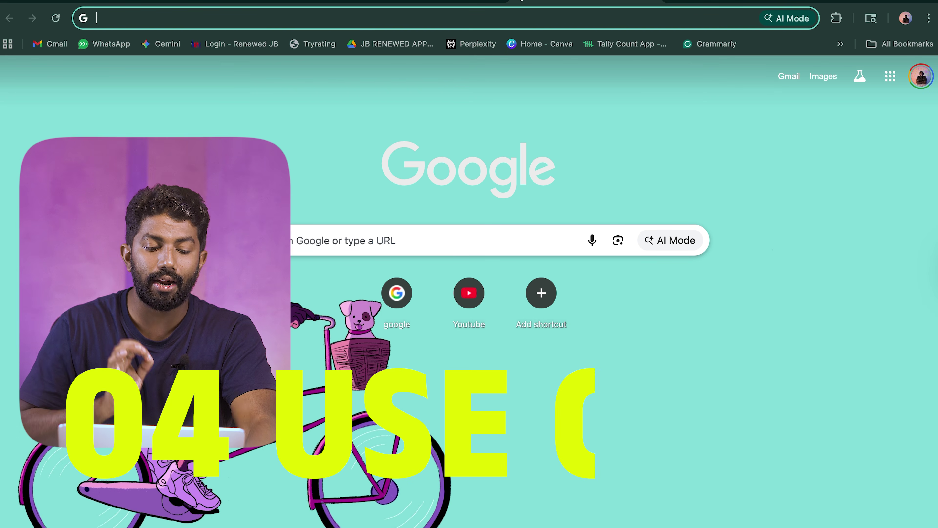
left_click(41, 47)
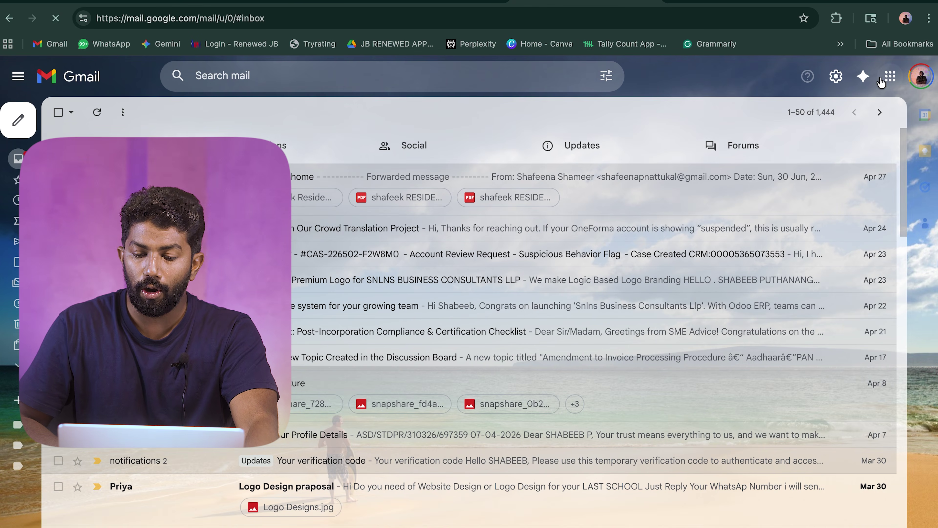
left_click(863, 77)
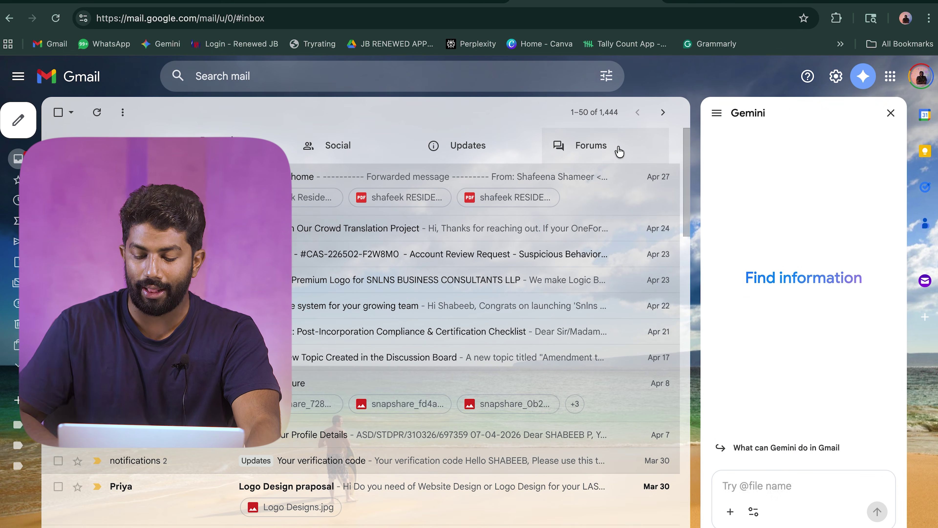
left_click(769, 523)
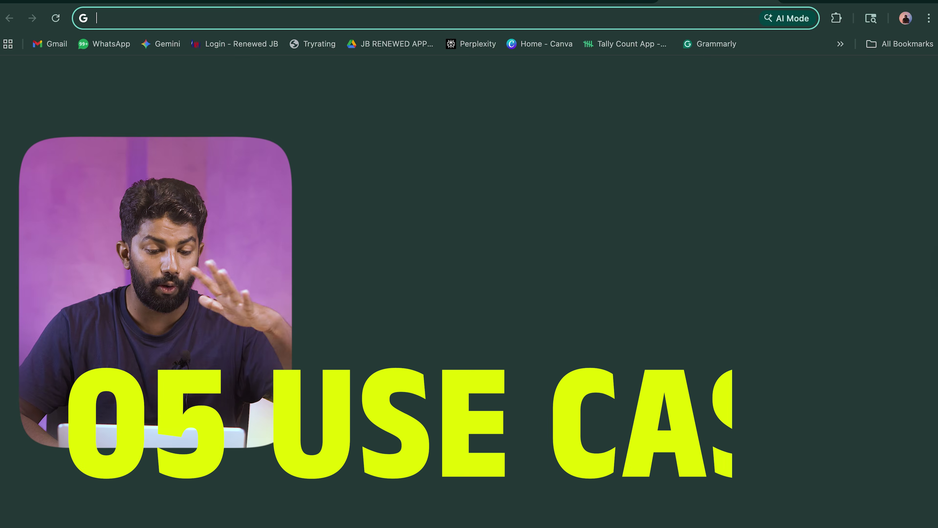
Open a new browser tab and bring up the browser's built-in Gemini assistant beside the page.
left_click(660, 4)
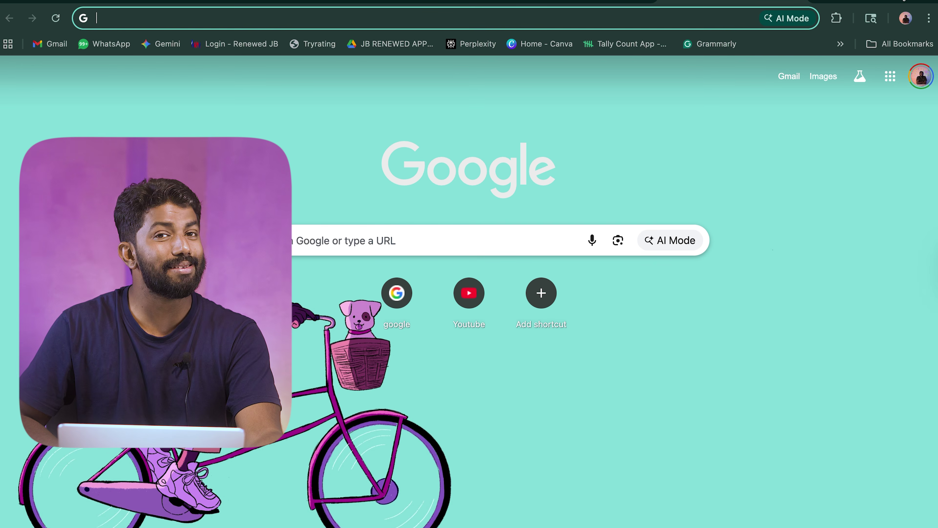
left_click(904, 1)
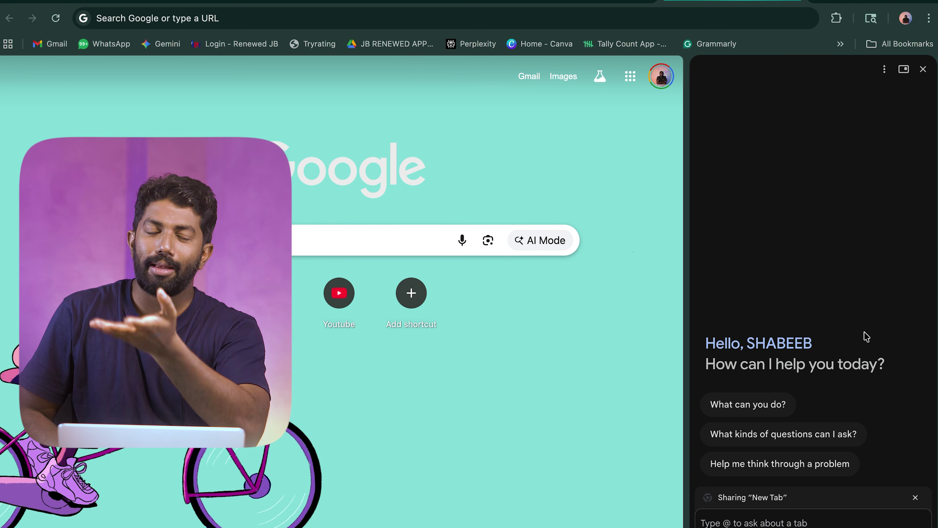
Switch to Google Forms by searching "Google form", and open a new form with its Gemini form description prompt ready for text.
left_click(812, 18)
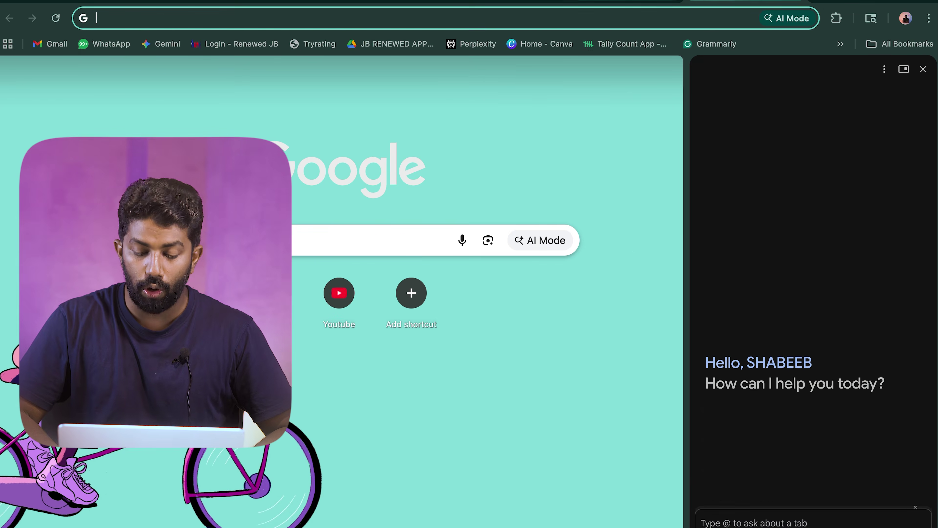
type("Google form")
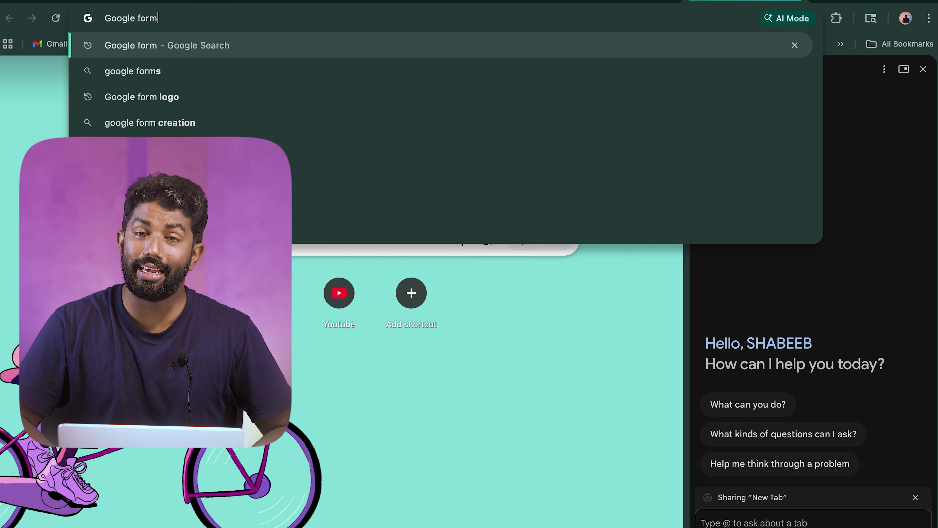
key("Return")
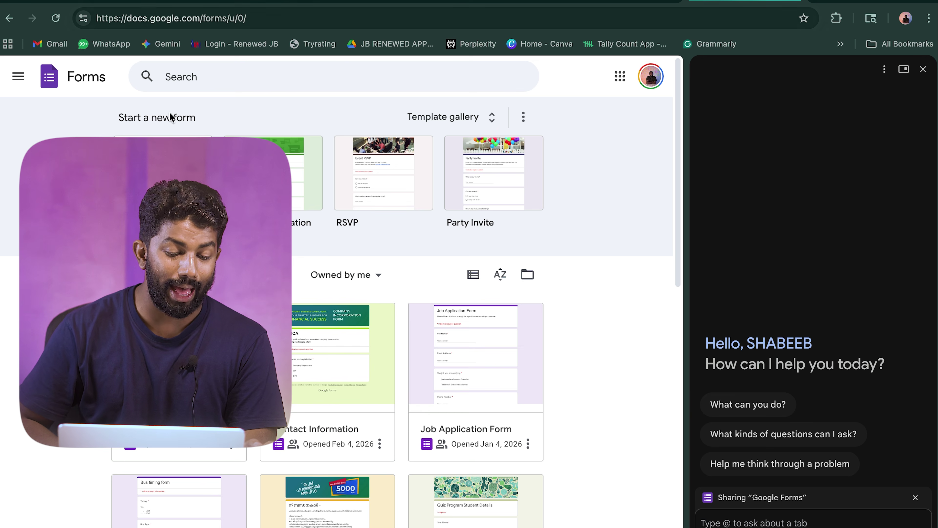
left_click(345, 319)
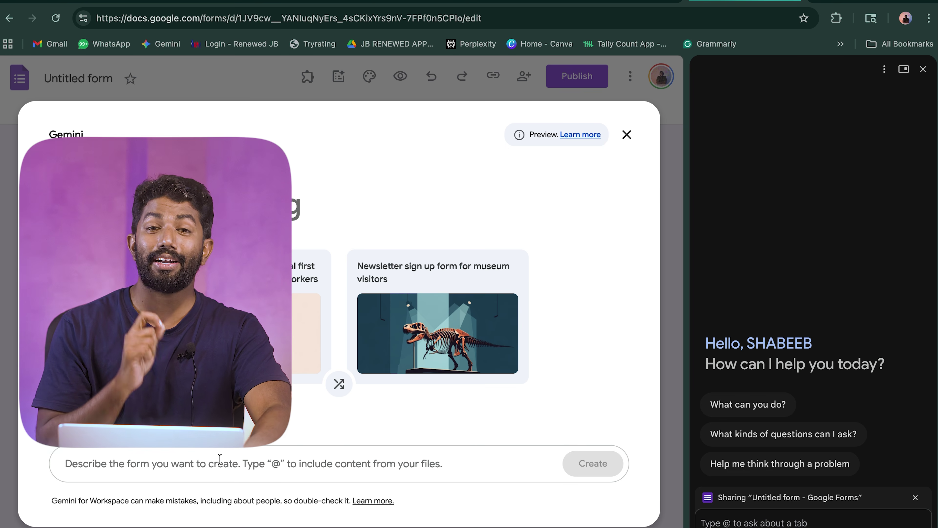
left_click(220, 459)
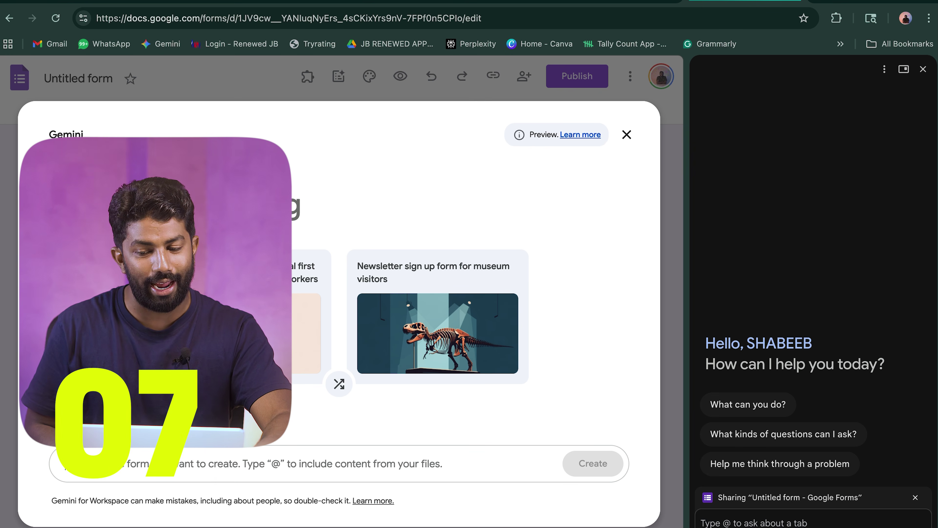
key("ctrl+t")
type("Googl")
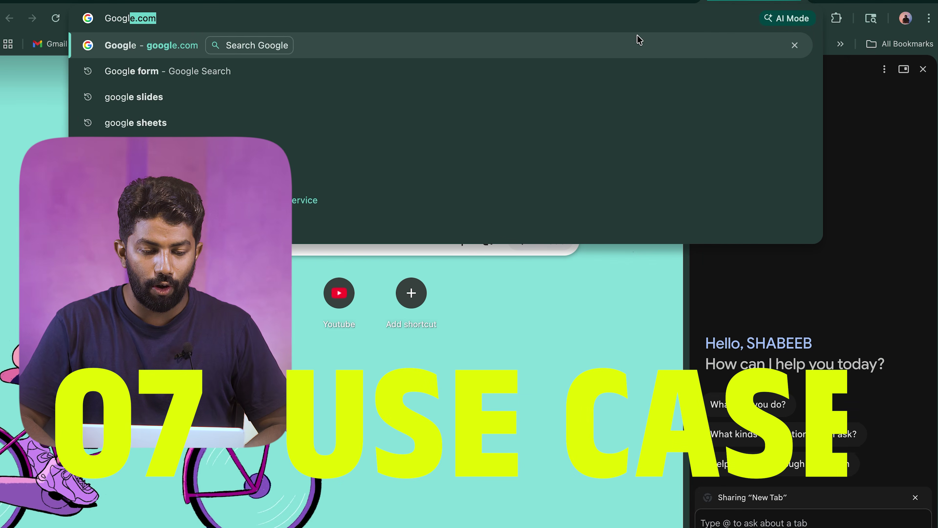
type("e driv")
key("BackSpace")
key("BackSpace")
key("BackSpace")
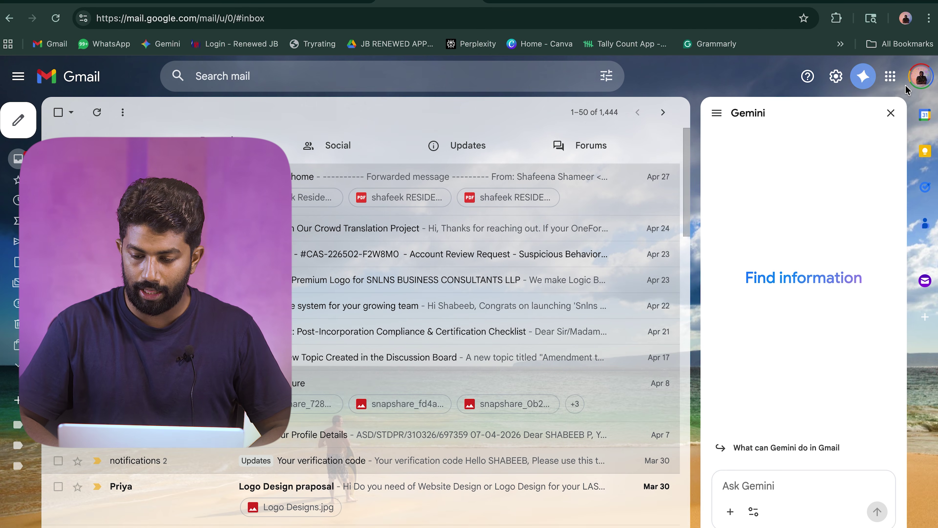
Switch from Gmail to Google Drive, and open Drive's Ask Gemini page.
left_click(891, 78)
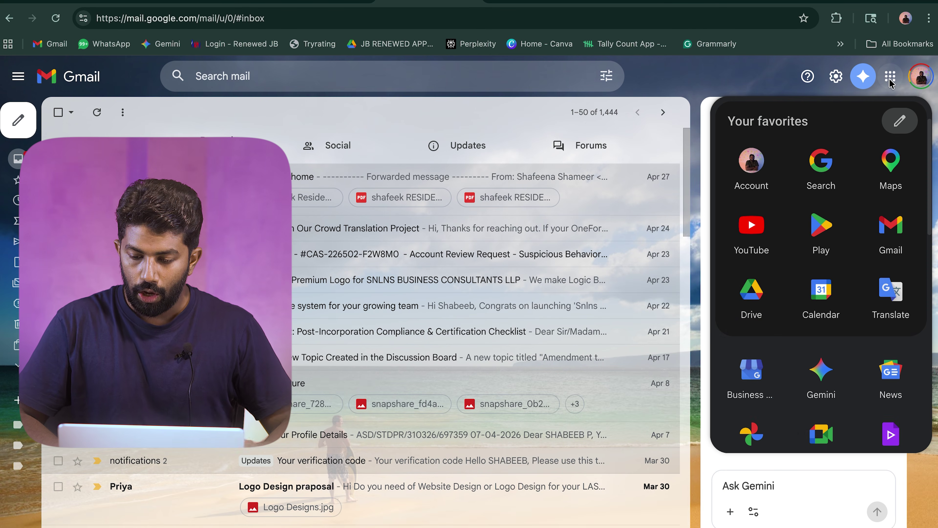
left_click(752, 298)
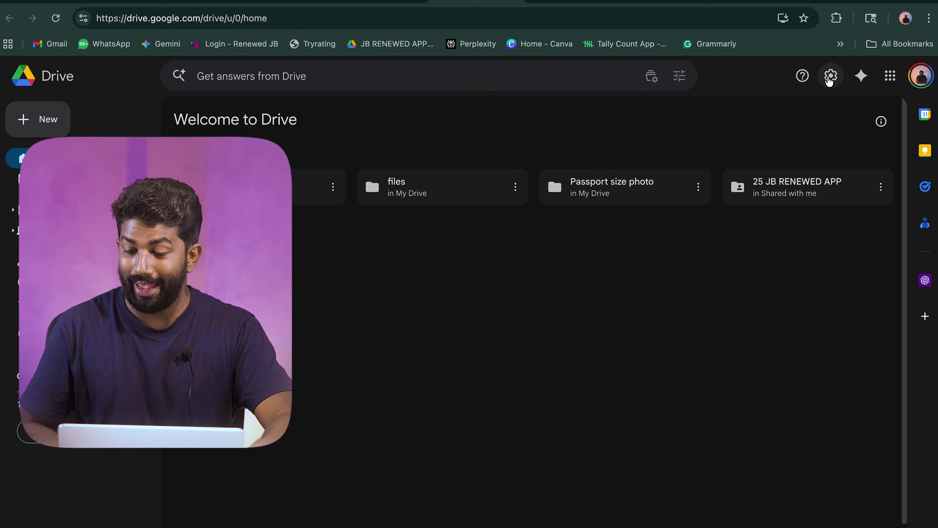
left_click(861, 76)
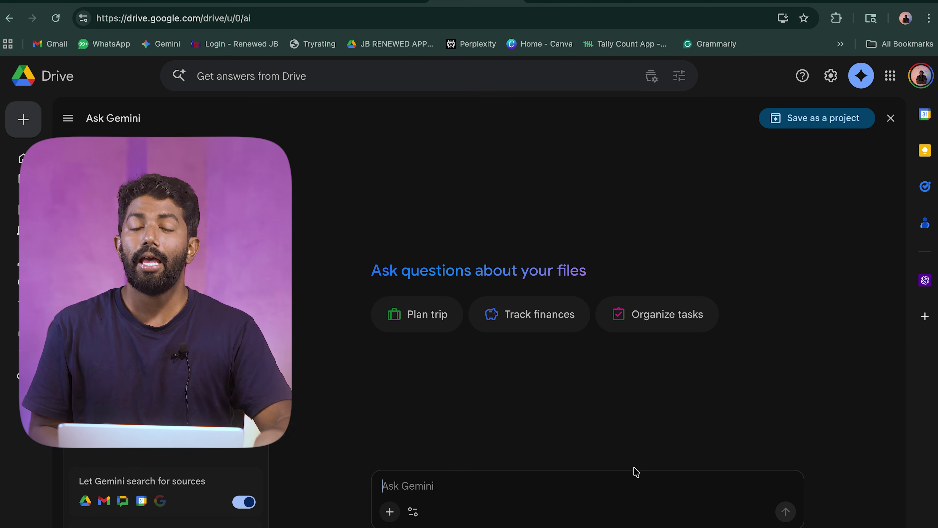
Ask Gemini in Drive "give admission number my IGnou".
type("j")
key("BackSpace")
type("give a")
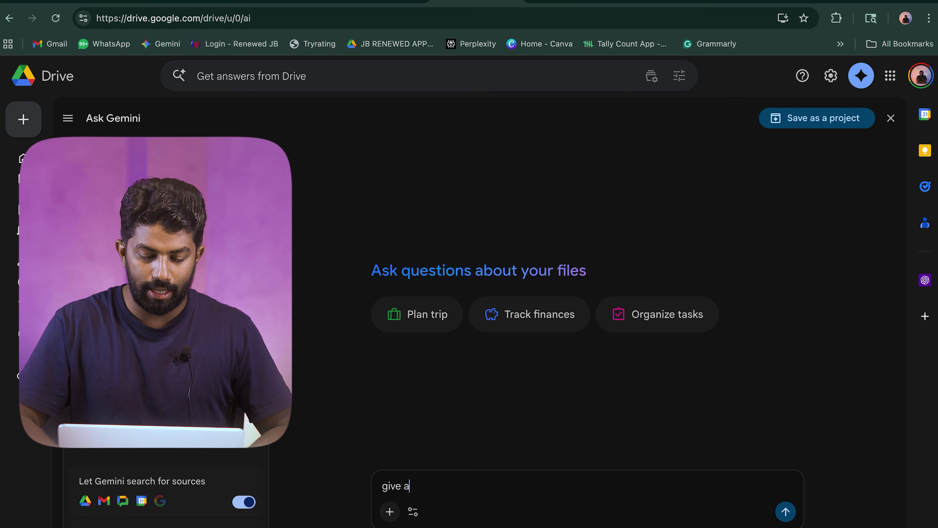
type("dmission ")
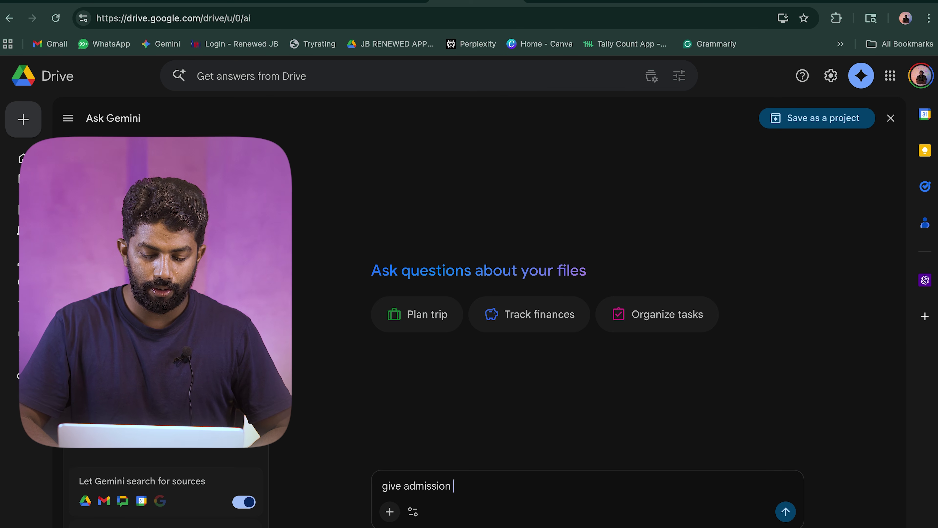
type("number my iG")
key("BackSpace")
type("IGnou")
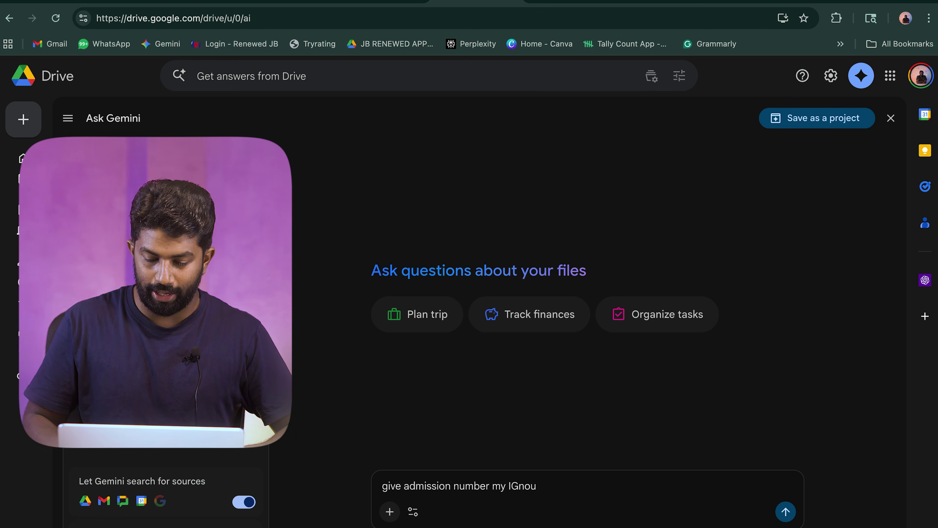
key("Return")
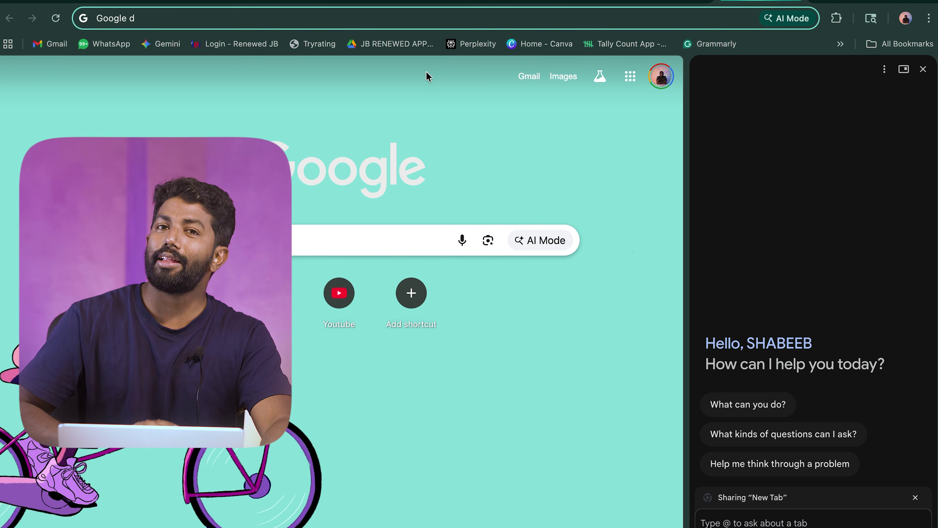
Replace the unfinished address in the new tab to switch to YouTube, and close the browser's Gemini assistant.
key("super+a")
key("BackSpace")
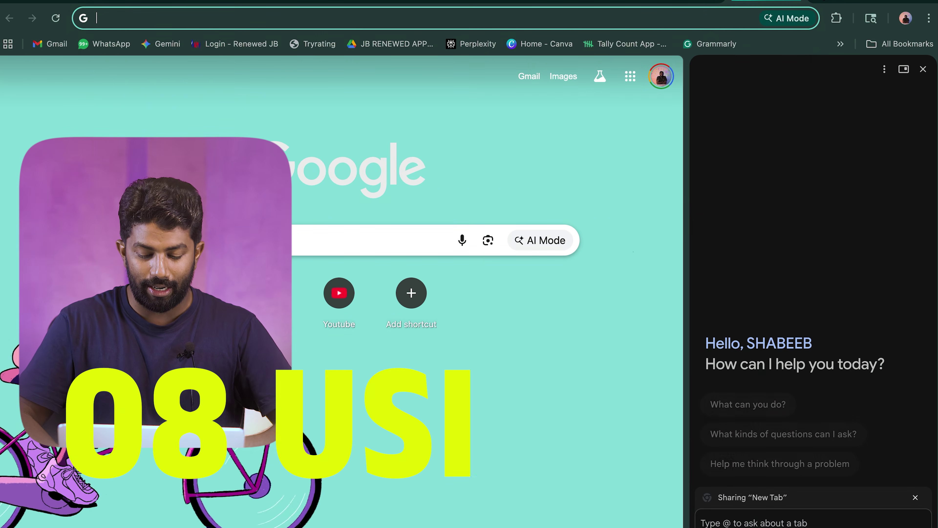
type("you")
key("Return")
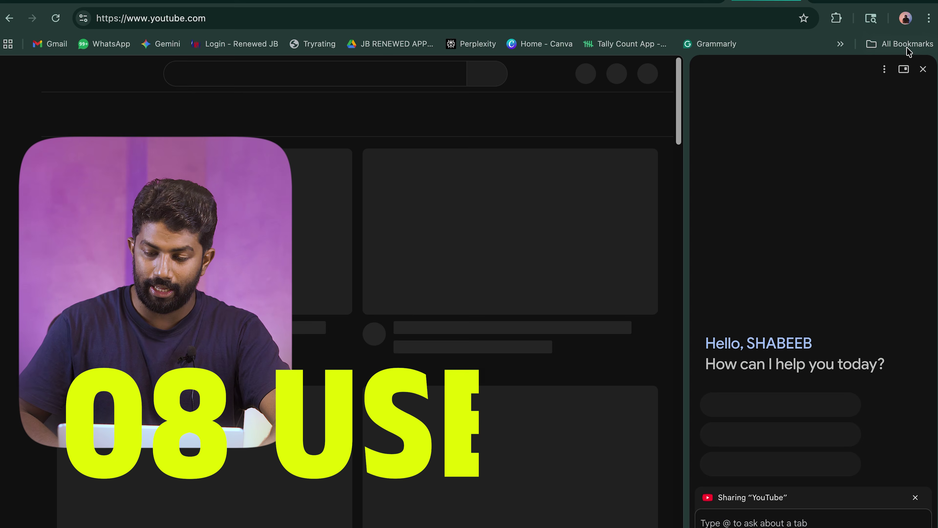
left_click(923, 69)
Open the "Earn Crores with AI" video, pause playback and show the suggested questions for asking about the video.
left_click(483, 216)
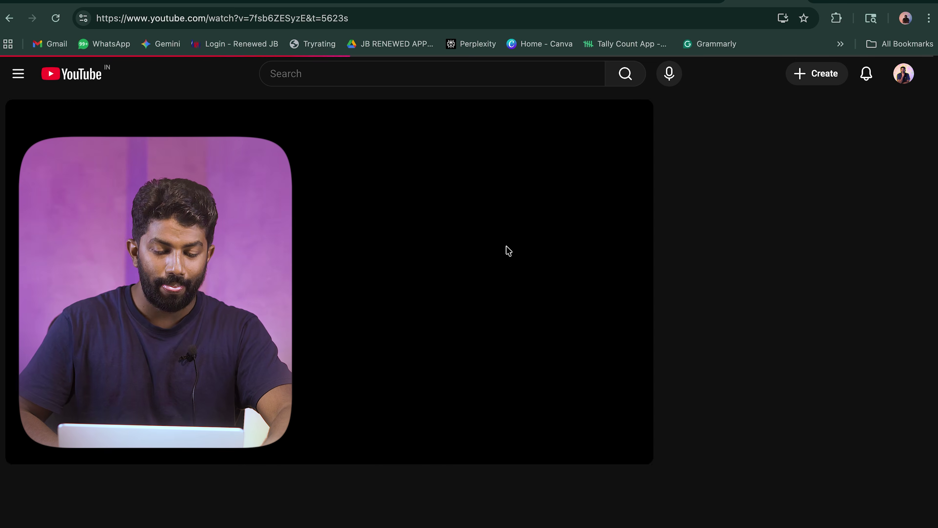
key("space")
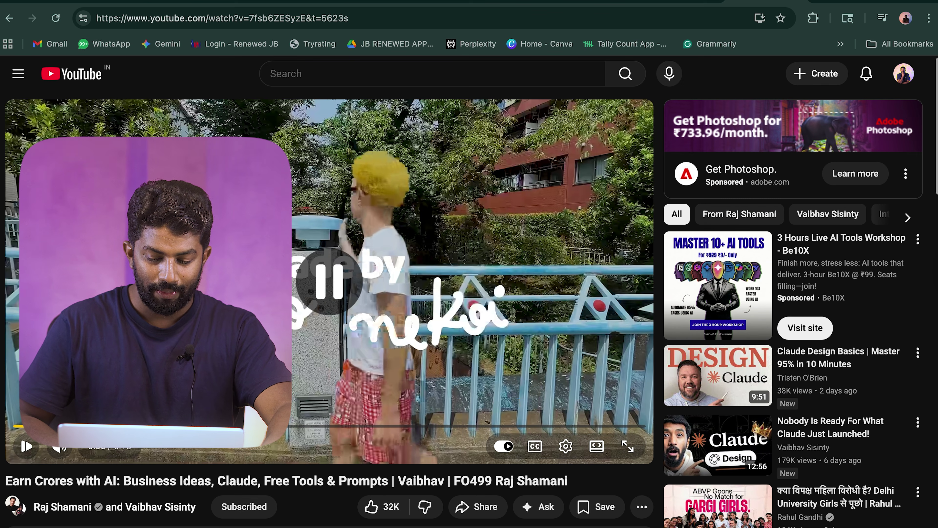
left_click(548, 510)
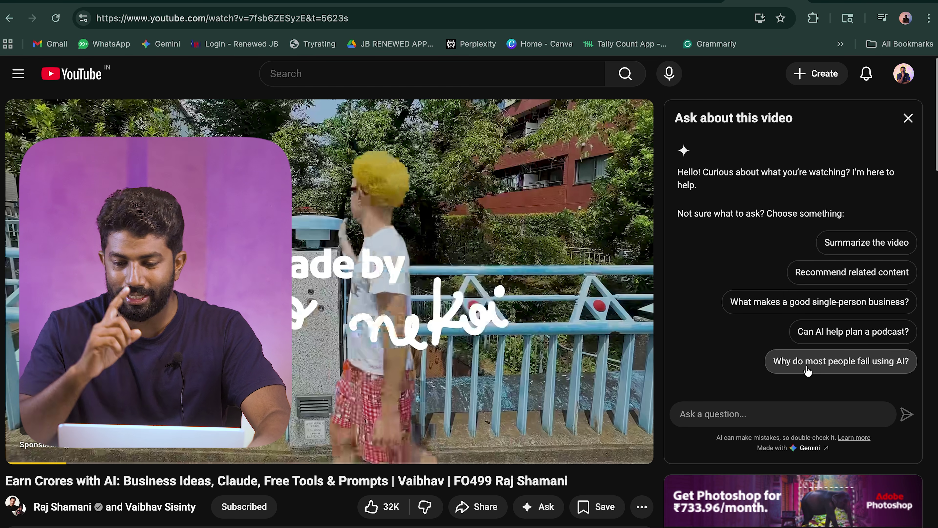
Switch to Google Maps by searching "Google map" in a new browser tab.
key("ctrl+t")
type("G")
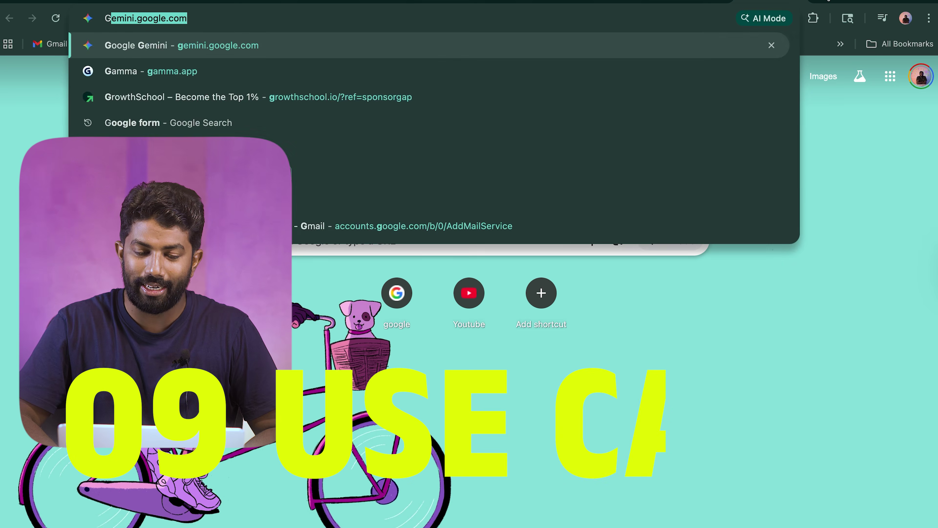
type("oogle map")
key("Return")
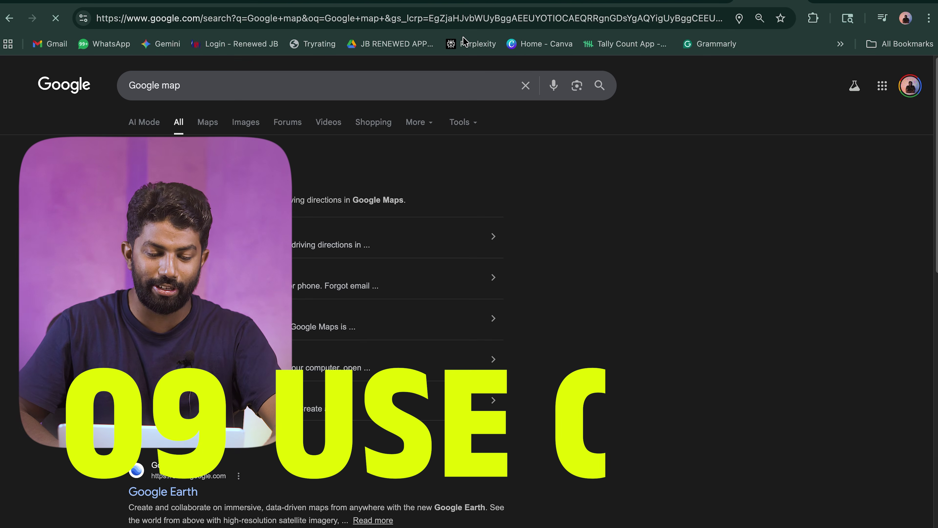
left_click(157, 184)
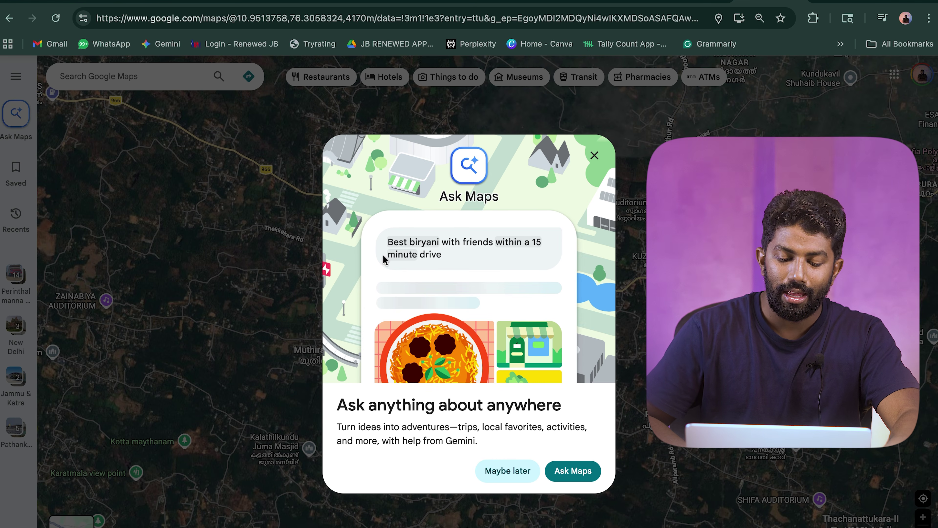
Postpone the Ask Maps introduction with Maybe later, and open the Ask Maps assistant.
left_click(504, 475)
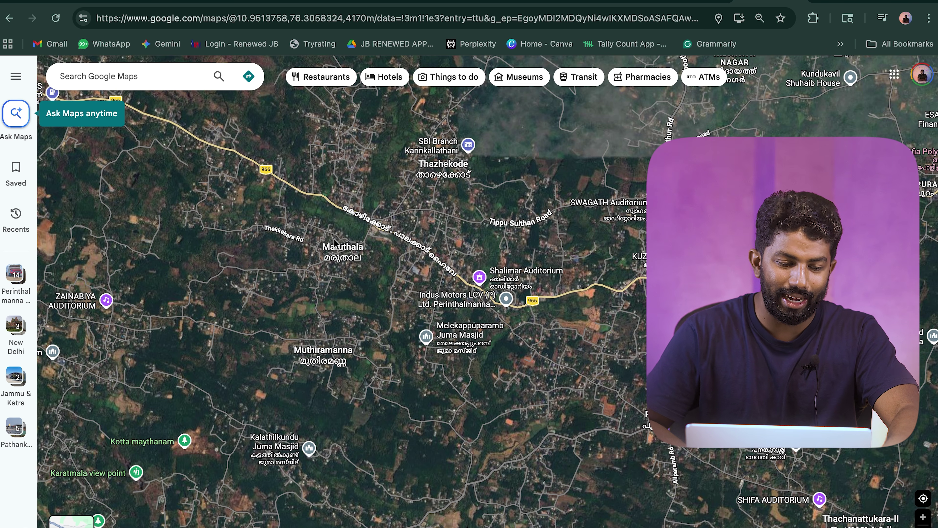
left_click(16, 114)
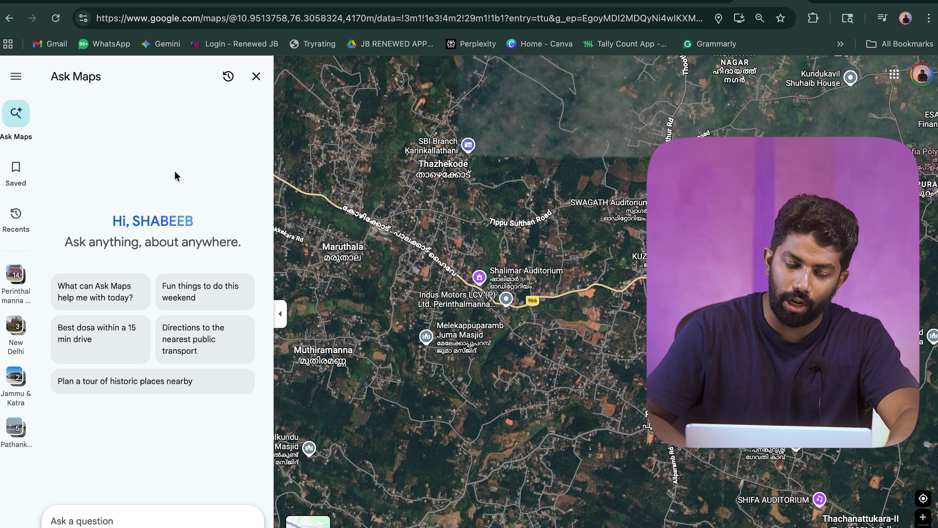